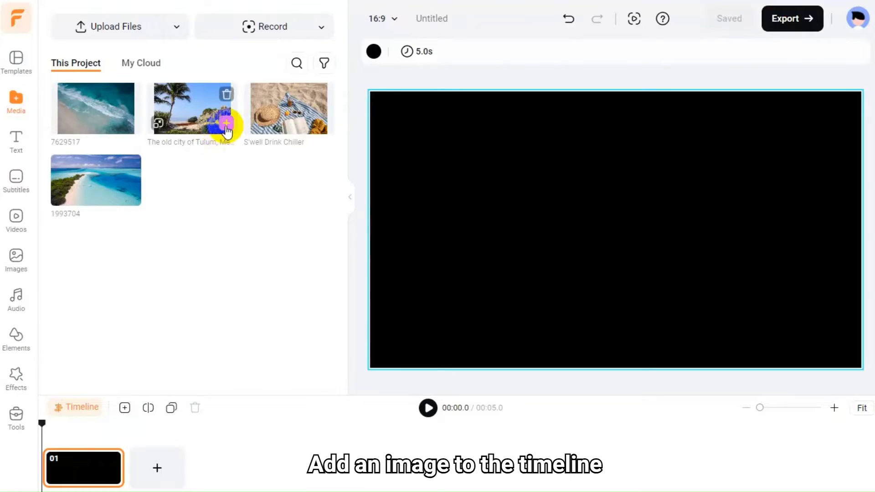
Add the Tulum palm beach photo as a scene and change its duration from 5.0s to 7s.
{"action": "left_click", "coordinate": [225, 125]}
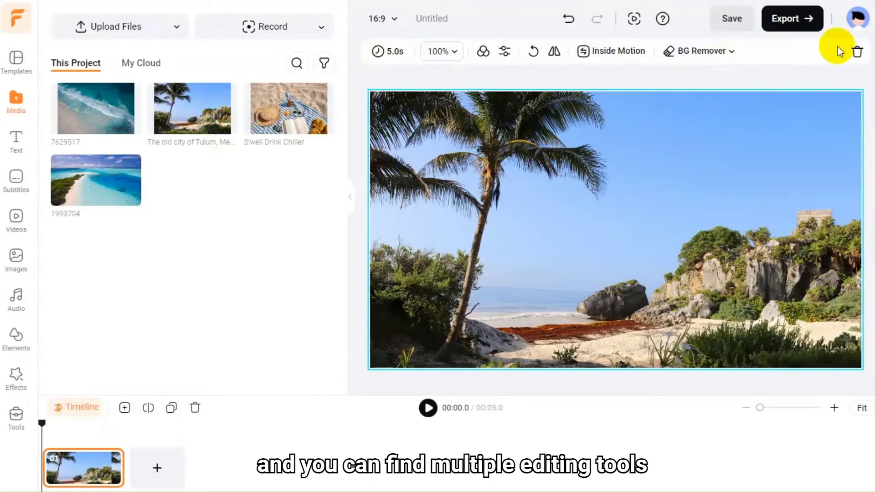
{"action": "left_click", "coordinate": [396, 53]}
{"action": "type", "text": "7"}
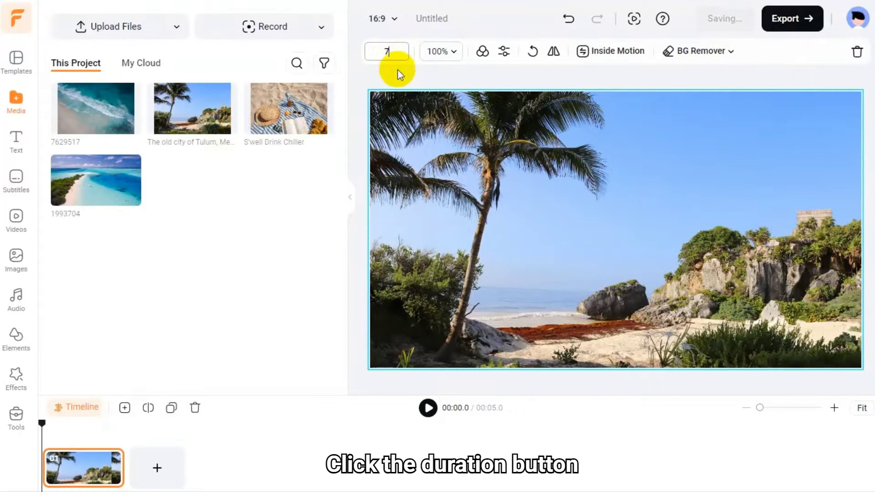
{"action": "key", "text": "Return"}
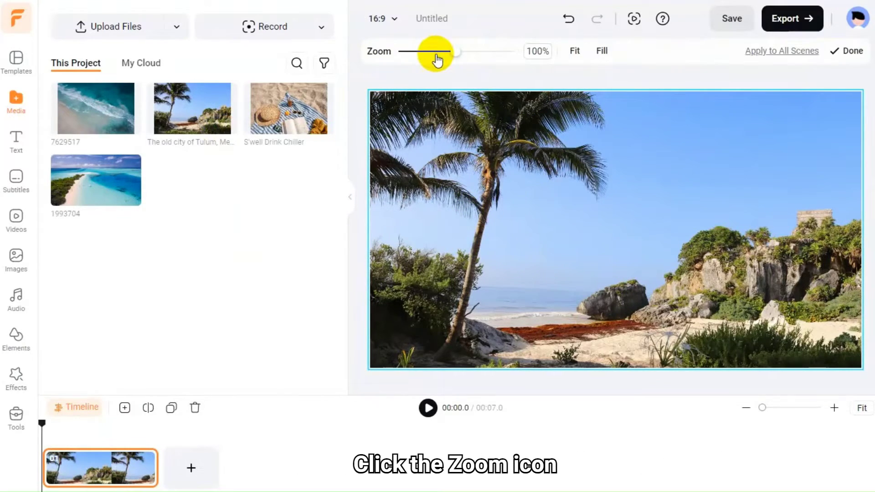
Test the zoom slider, then switch the beach image from Fit to Fill at 100%.
{"action": "left_click_drag", "start_coordinate": [454, 53], "coordinate": [474, 49]}
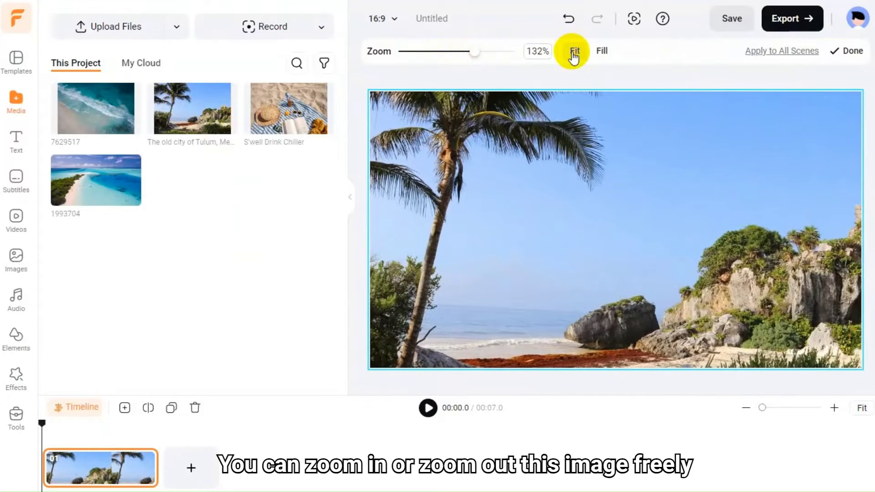
{"action": "left_click", "coordinate": [574, 52]}
{"action": "left_click", "coordinate": [602, 53]}
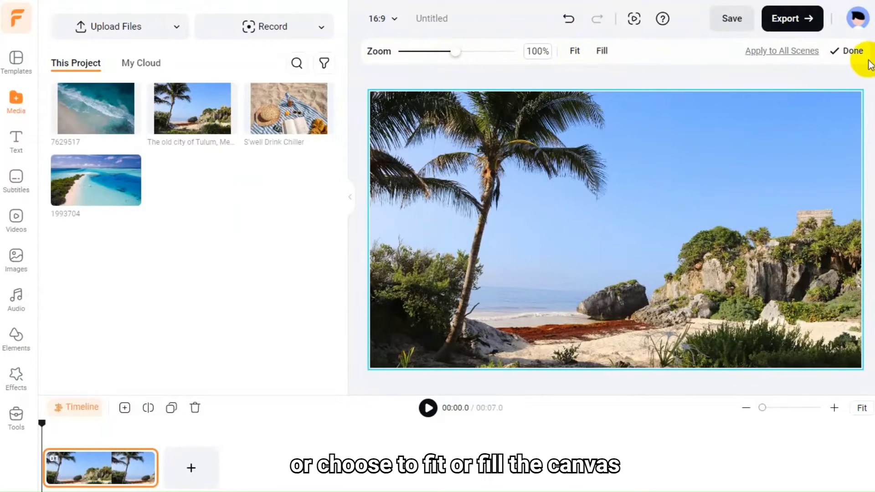
Look through the Filter, Adjust and Flip options, then apply the Move to the top inside motion.
{"action": "left_click", "coordinate": [483, 52]}
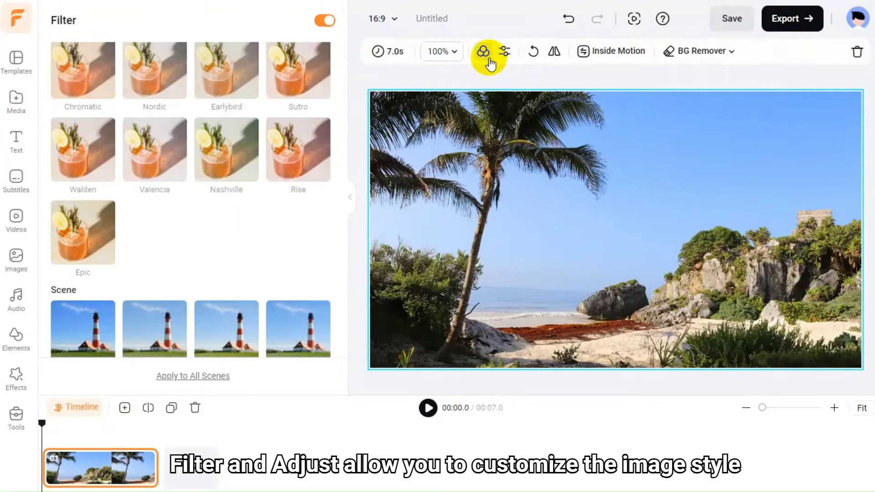
{"action": "scroll", "coordinate": [192, 206], "scroll_direction": "down", "scroll_amount": 5}
{"action": "left_click", "coordinate": [505, 52]}
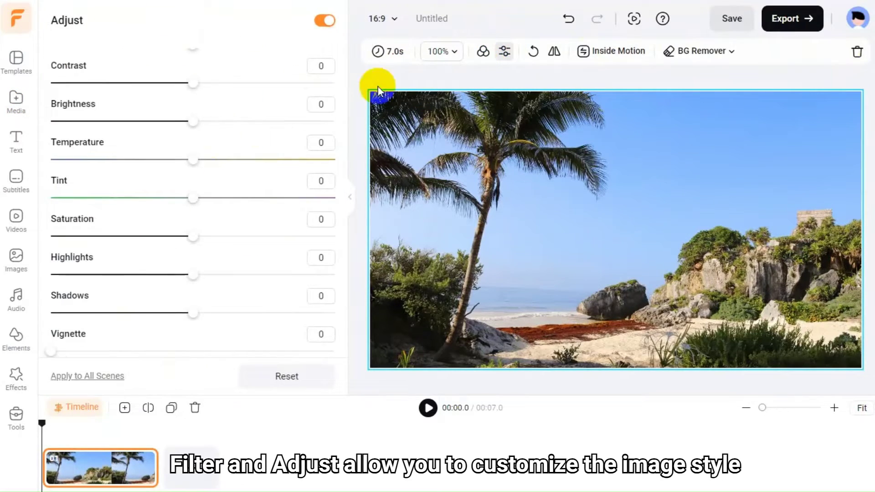
{"action": "left_click", "coordinate": [554, 51]}
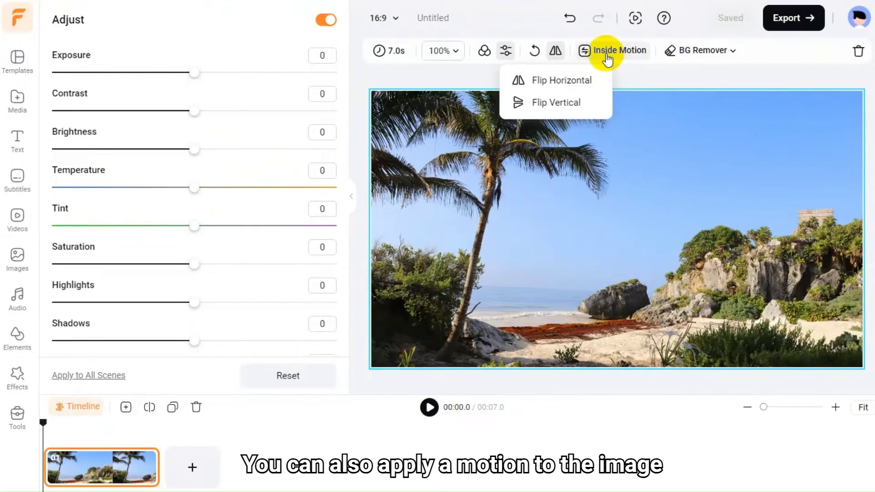
{"action": "left_click", "coordinate": [608, 57]}
{"action": "left_click", "coordinate": [293, 141]}
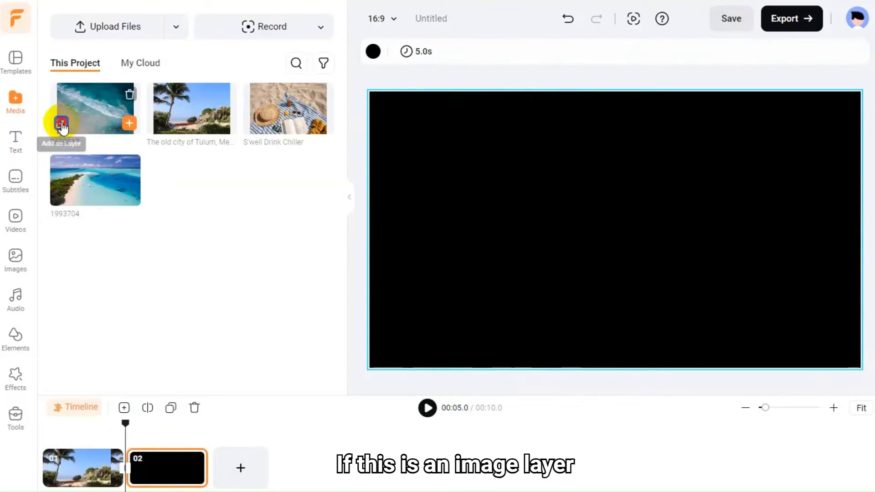
Add the aerial ocean photo as a layer with a Wipe In animation, then drag its corner larger.
{"action": "left_click", "coordinate": [62, 124]}
{"action": "left_click", "coordinate": [473, 51]}
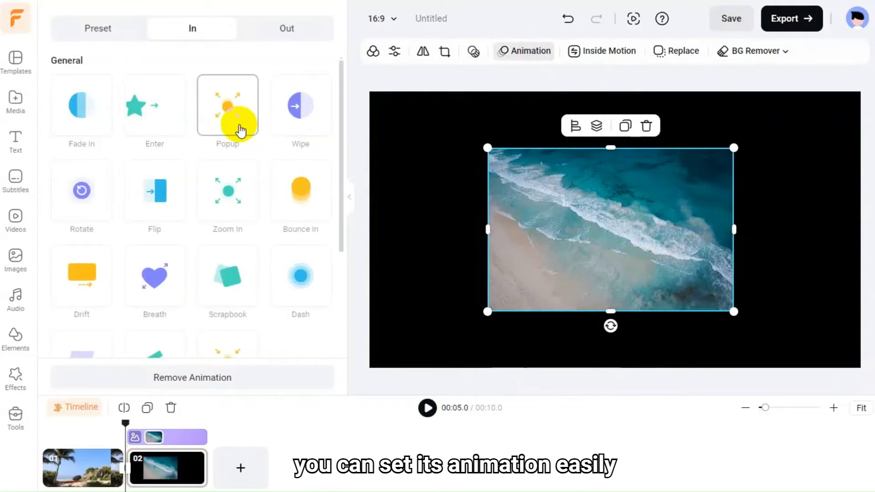
{"action": "left_click", "coordinate": [241, 126]}
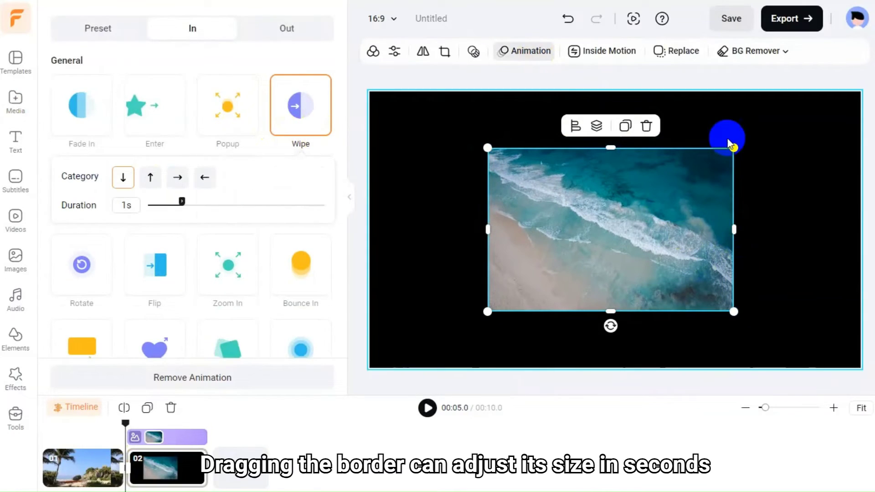
{"action": "left_click_drag", "start_coordinate": [732, 149], "coordinate": [783, 157]}
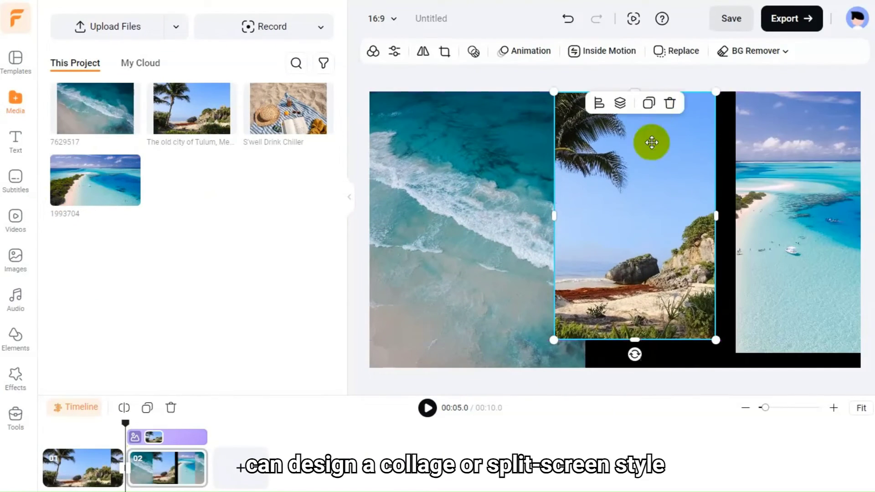
Narrow the ocean panel, widen the palm beach panel, and stretch the lagoon panel to full height.
{"action": "left_click_drag", "start_coordinate": [584, 228], "coordinate": [532, 229]}
{"action": "left_click", "coordinate": [777, 230]}
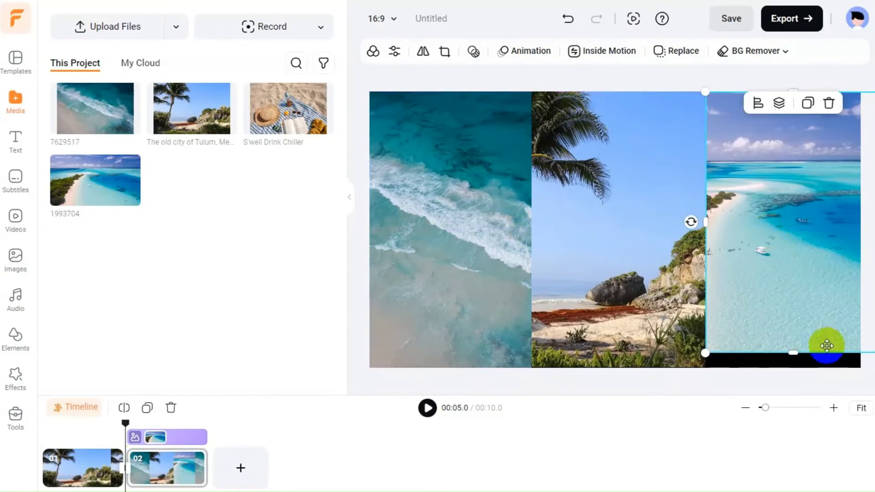
{"action": "left_click_drag", "start_coordinate": [836, 362], "coordinate": [793, 363]}
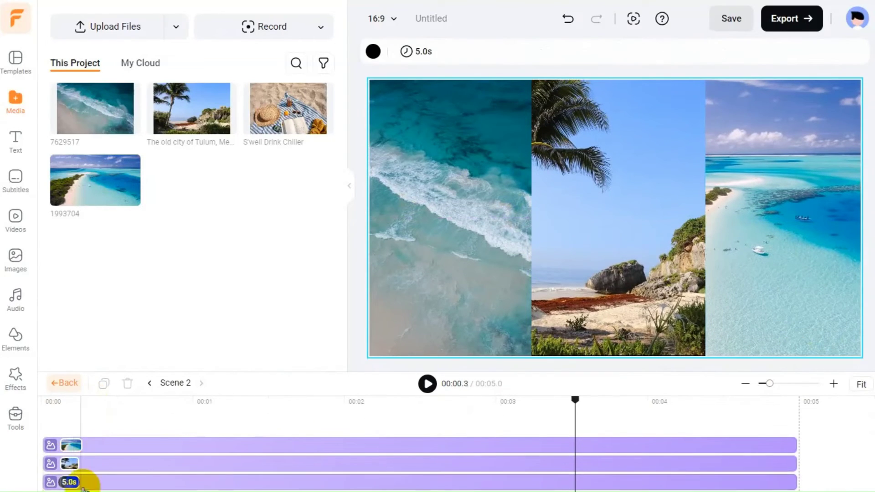